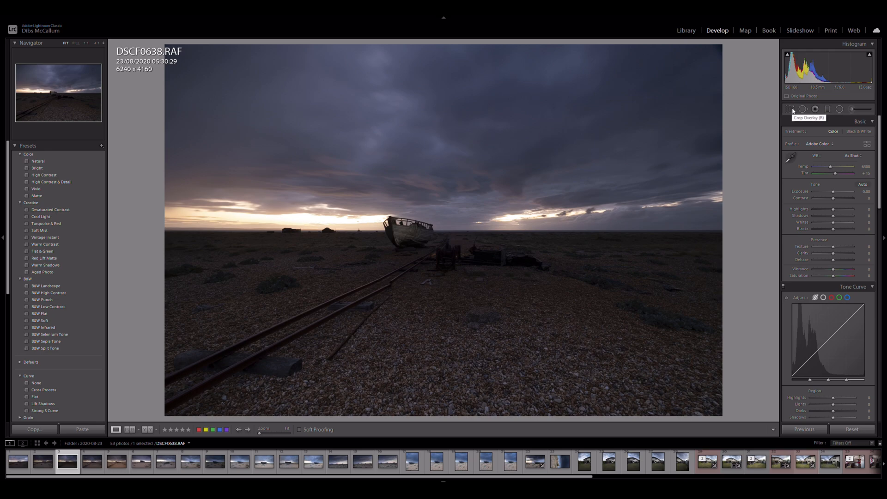
Step: Crop the photo to 5028 x 3352 at the original aspect ratio, framing the boat left of centre near the lower third
left_click(793, 110)
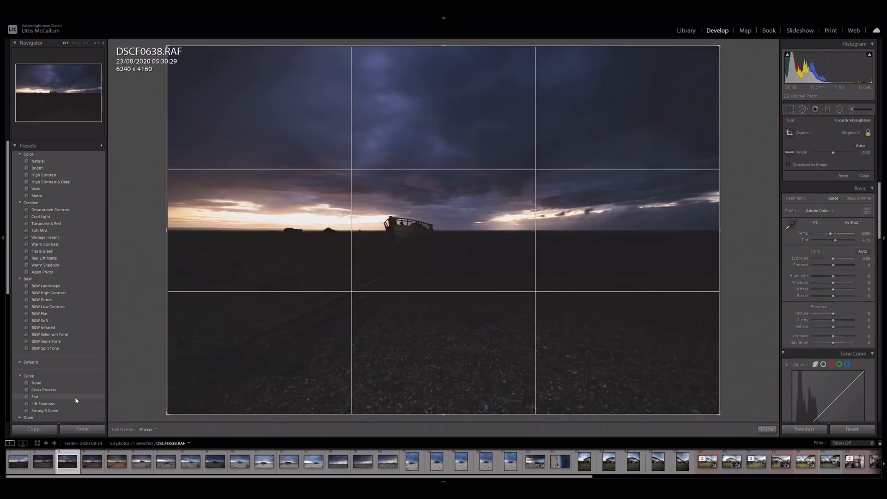
left_click_drag(168, 414, 208, 379)
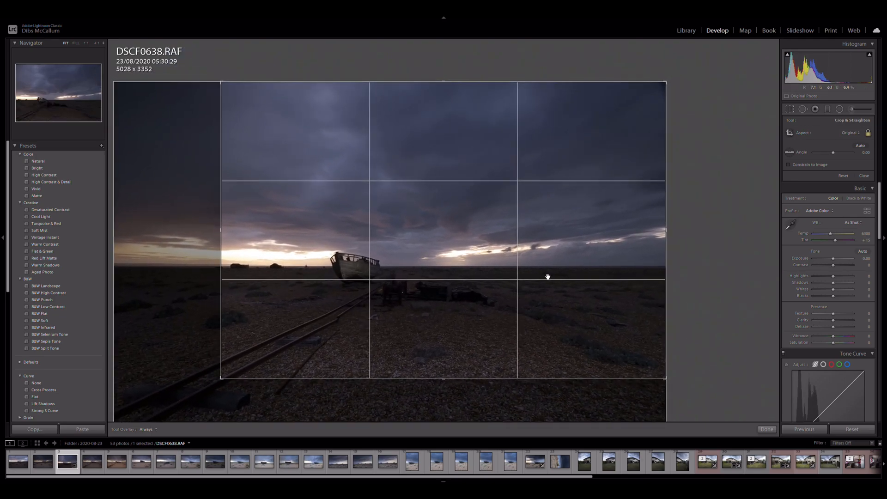
left_click_drag(580, 261, 592, 265)
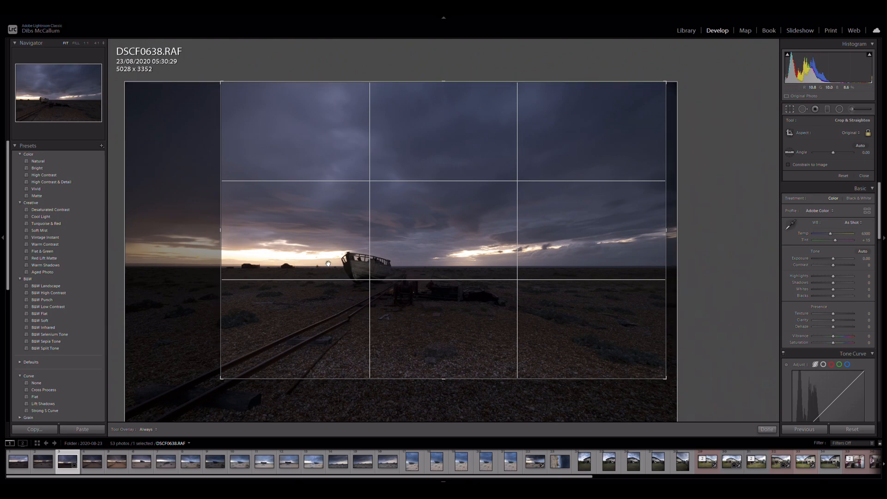
Step: Straighten the horizon by setting the crop angle to -0.06 and apply the crop
left_click_drag(756, 258, 742, 259)
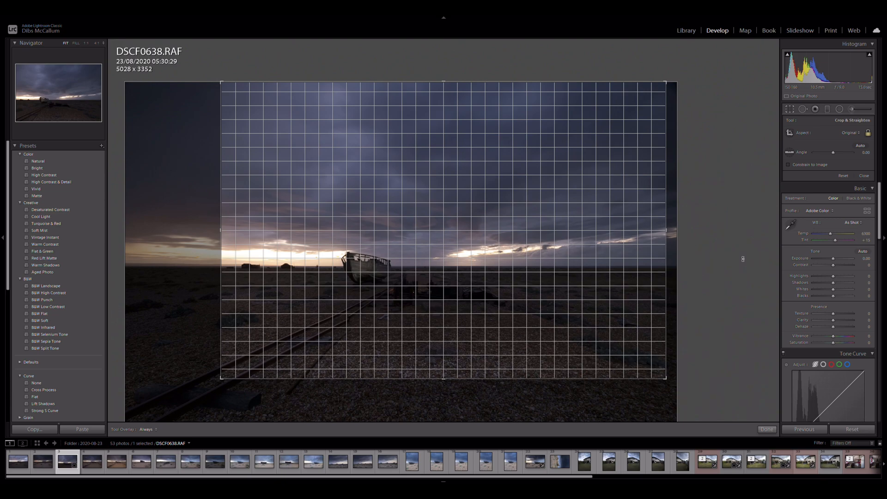
left_click_drag(743, 258, 741, 259)
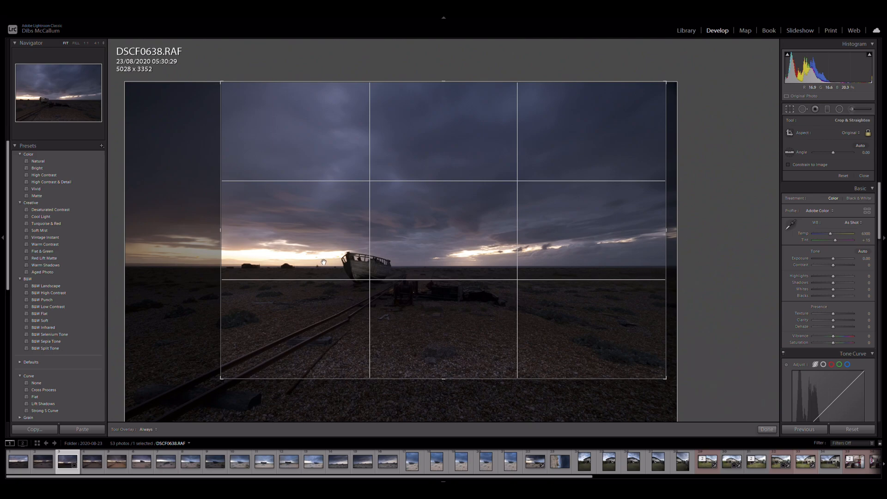
left_click_drag(703, 256, 705, 263)
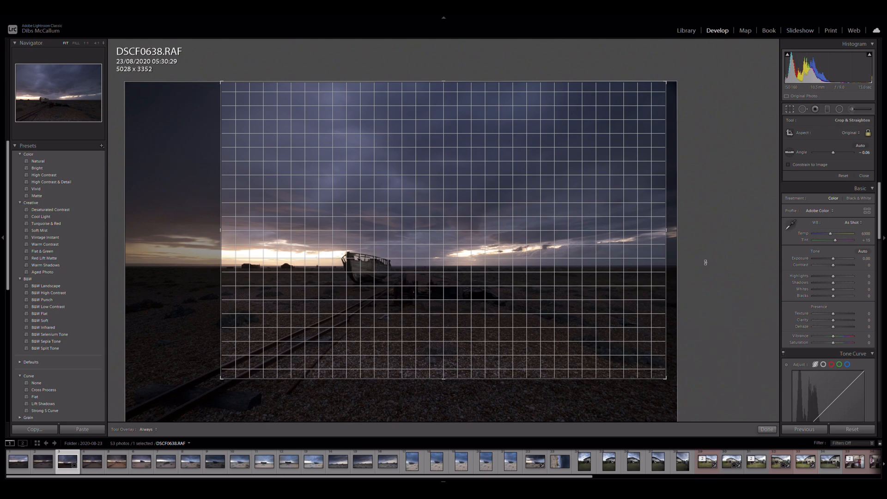
left_click_drag(706, 262, 705, 263)
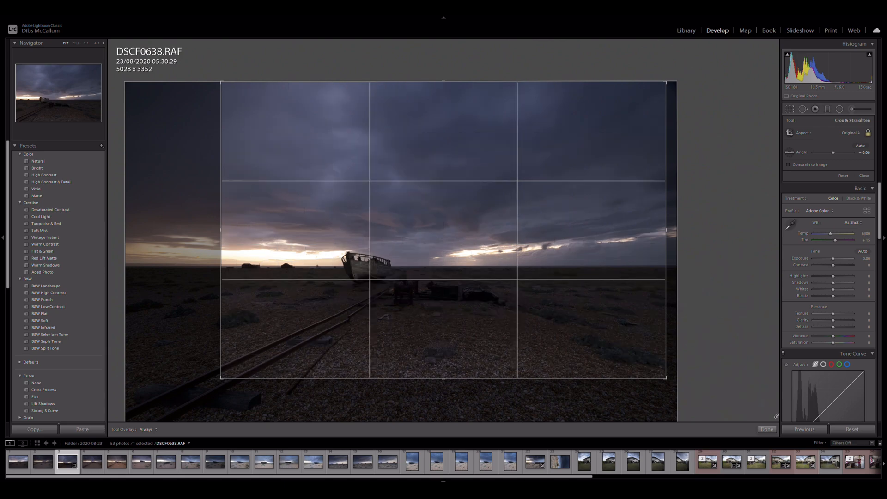
left_click(766, 430)
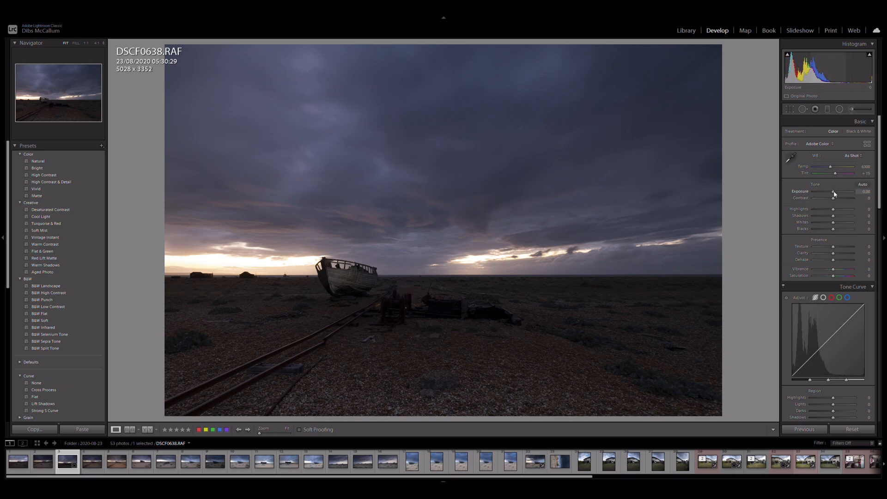
Step: Set Exposure to +0.09, Contrast to +11, Highlights to -21, Shadows to +16, Texture to +14 and Clarity to +16
left_click_drag(834, 194, 835, 194)
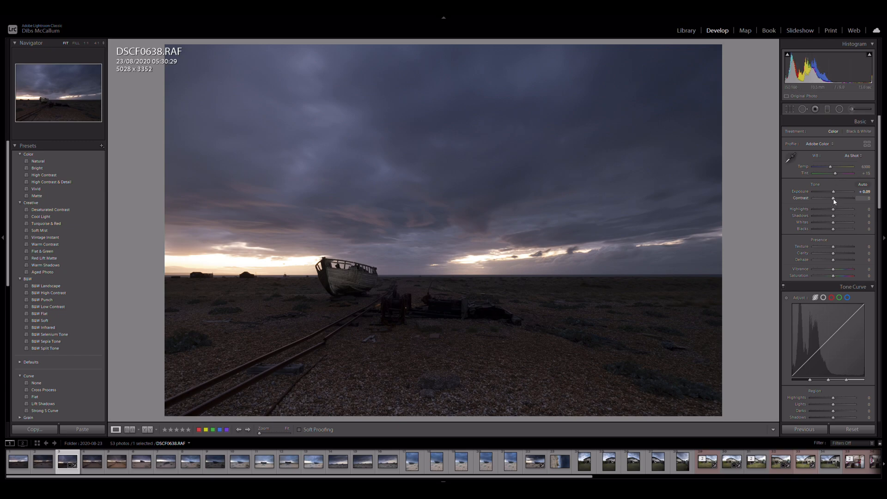
left_click_drag(834, 201, 836, 201)
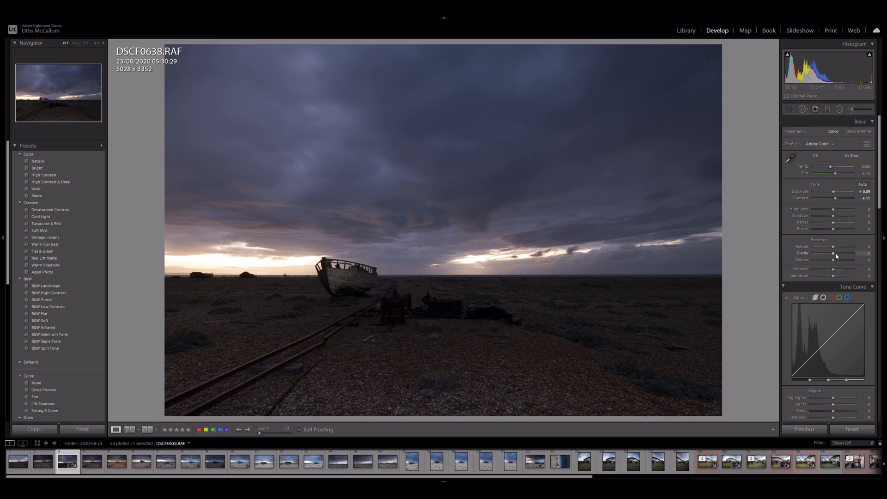
left_click_drag(834, 256, 836, 255)
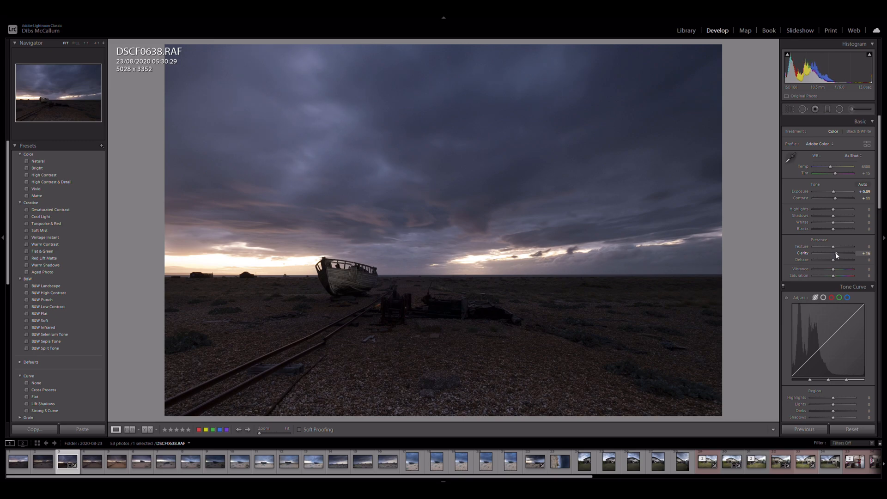
left_click_drag(833, 248, 836, 248)
left_click_drag(832, 216, 836, 219)
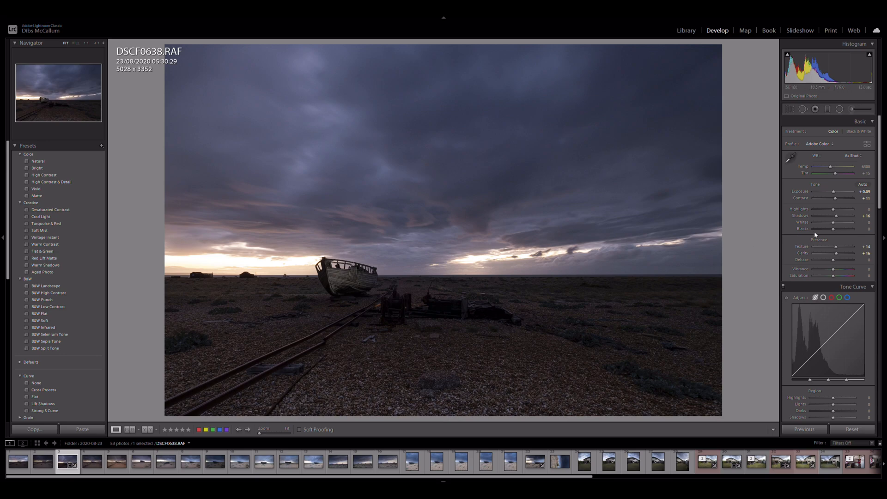
left_click_drag(833, 209, 829, 211)
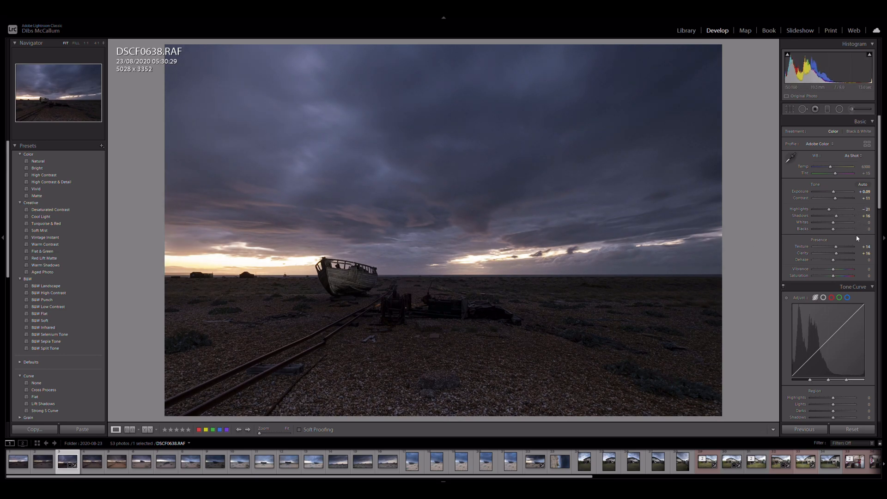
Step: Add a wide elliptical radial filter over the boat and the winch beside it
left_click(839, 109)
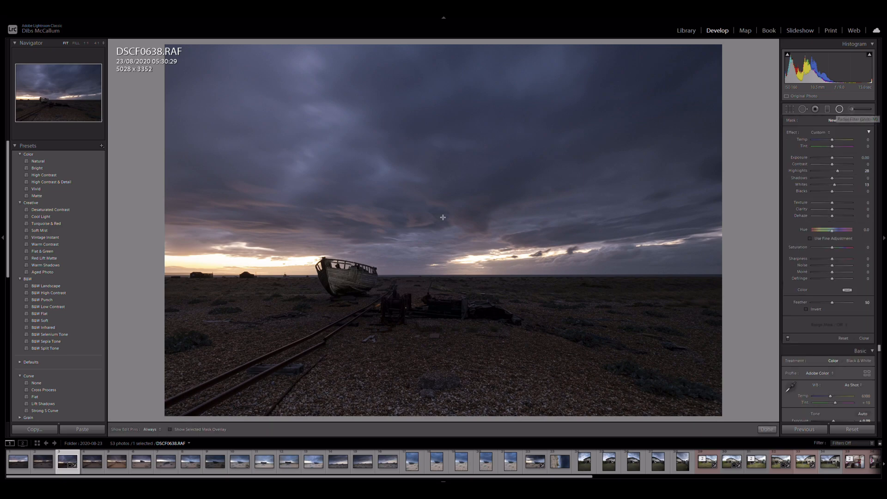
left_click_drag(337, 265, 440, 309)
left_click_drag(346, 267, 395, 281)
mouse_move(509, 285)
left_mouse_down()
mouse_move(509, 300)
mouse_move(489, 296)
left_mouse_up()
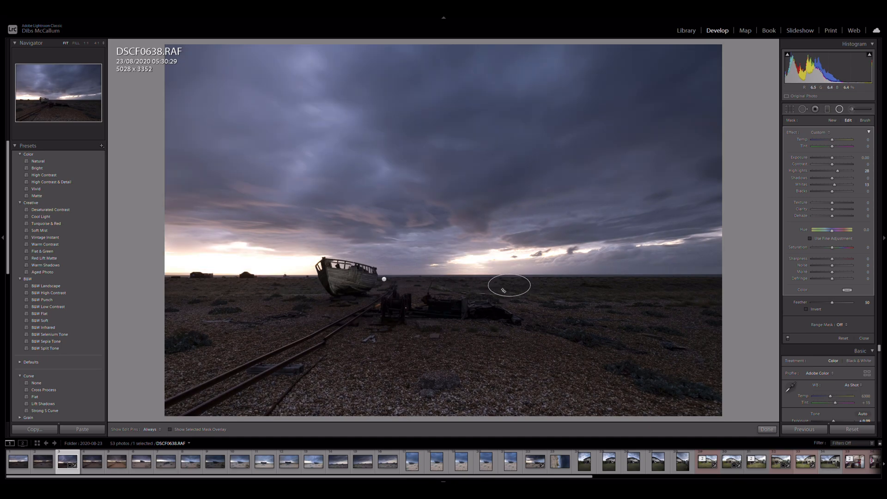
right_click(509, 286)
left_click(529, 298)
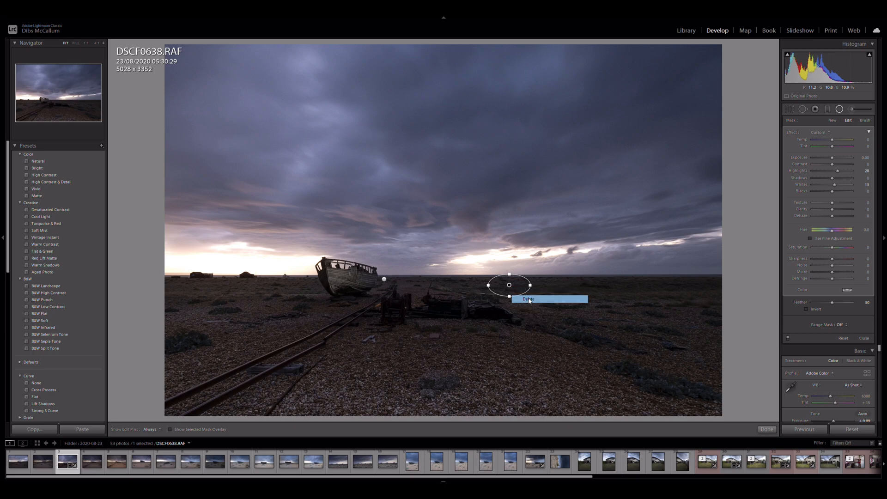
Step: Reshape the boat's radial filter by tilting, enlarging and shifting it to cover the boat, winch and timber debris
left_click(383, 279)
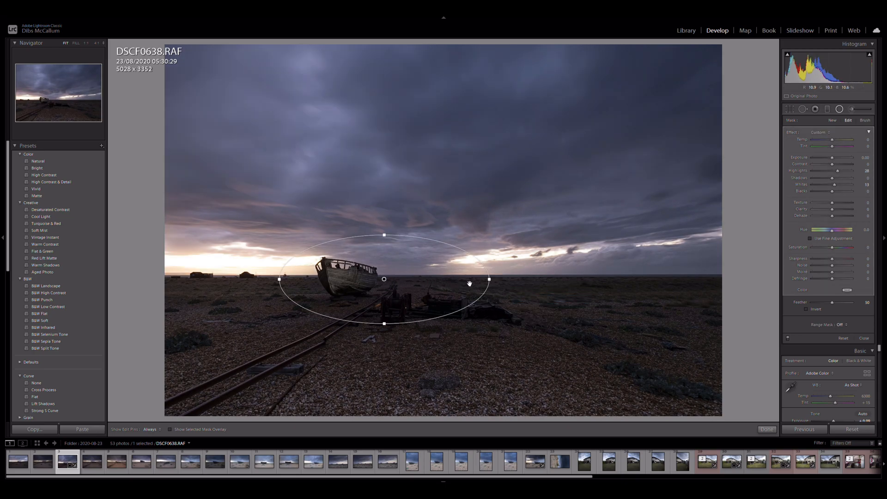
mouse_move(469, 284)
left_mouse_down()
mouse_move(469, 303)
mouse_move(468, 280)
left_mouse_up()
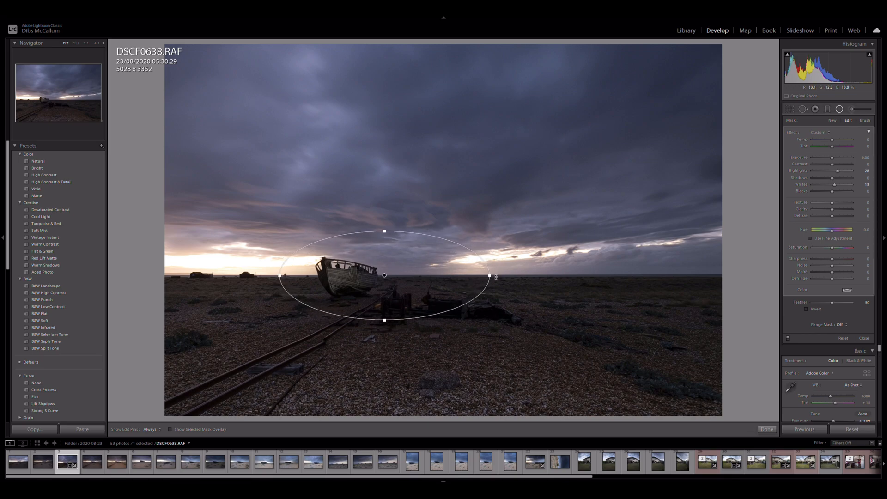
left_click_drag(491, 275, 494, 296)
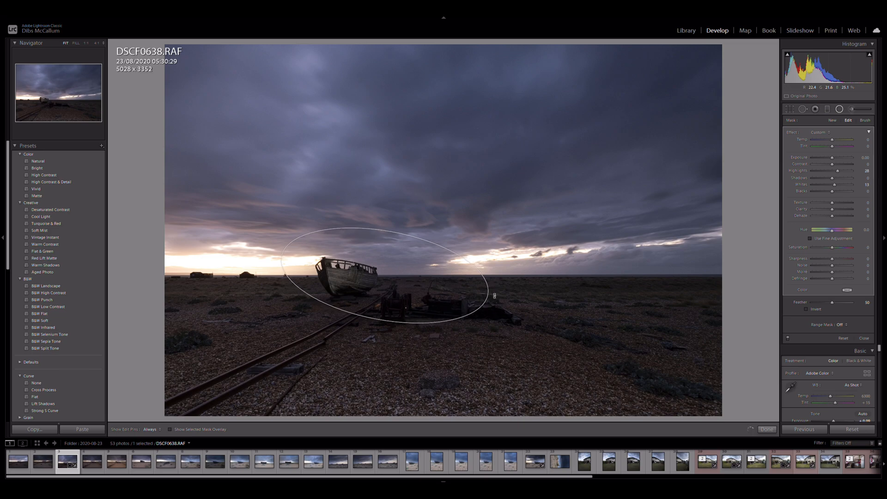
left_click_drag(376, 319, 374, 334)
left_click_drag(395, 281, 409, 301)
mouse_move(409, 236)
left_mouse_down()
mouse_move(425, 246)
mouse_move(411, 225)
left_mouse_up()
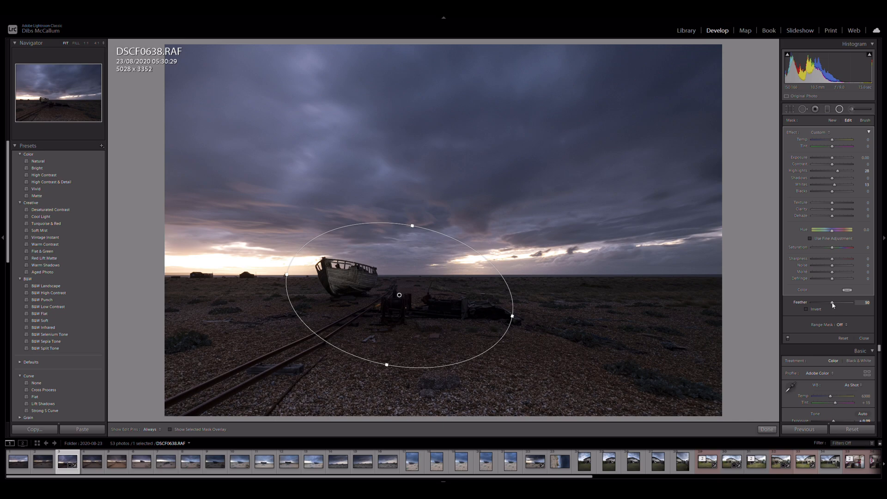
Step: Set the radial filter's Feather to 72 and turn on Invert, keeping its Exposure at zero
left_click_drag(832, 303, 841, 303)
left_click(806, 309)
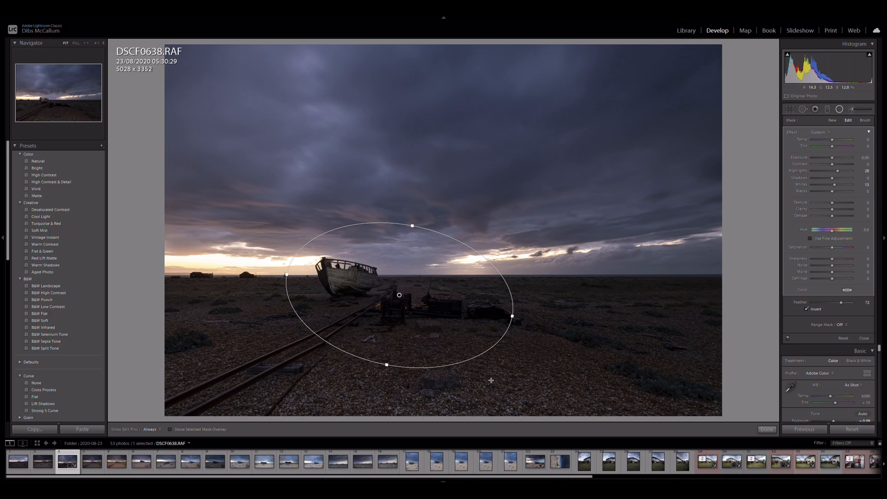
mouse_move(835, 160)
left_mouse_down()
mouse_move(855, 156)
mouse_move(837, 159)
left_mouse_up()
double_click(802, 161)
Step: Raise Shadows strongly and Clarity slightly inside the radial filter around the boat, and finish the filter
left_click_drag(833, 180, 847, 180)
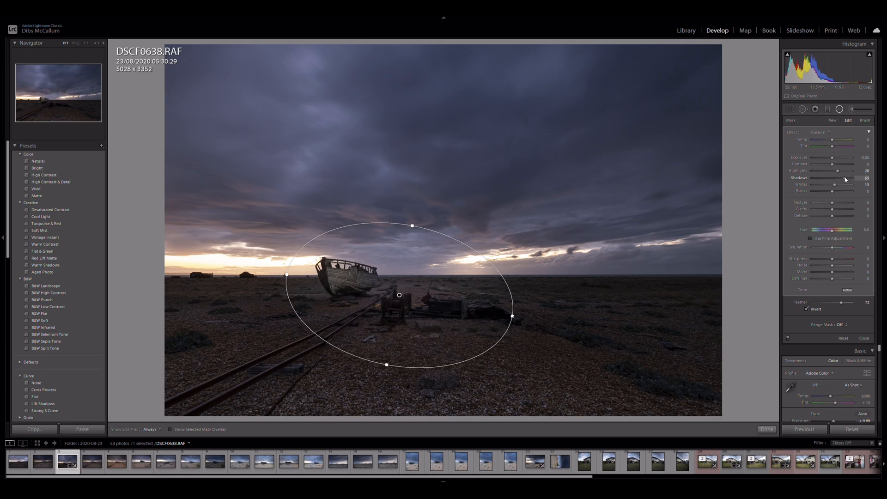
left_click_drag(842, 180, 841, 179)
left_click_drag(841, 180, 843, 180)
left_click_drag(832, 209, 835, 212)
left_click(766, 429)
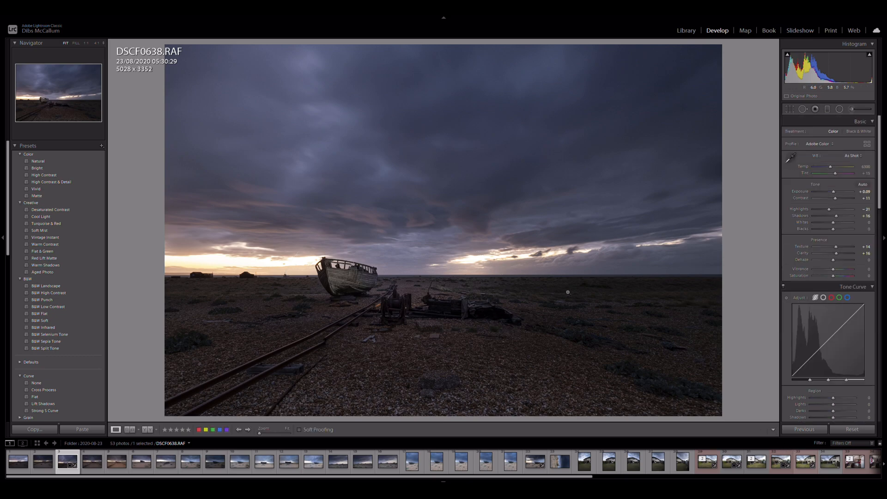
Step: Add a graduated filter across the sky with Clarity 9 and rotate it closer to level with the horizon
left_click(827, 110)
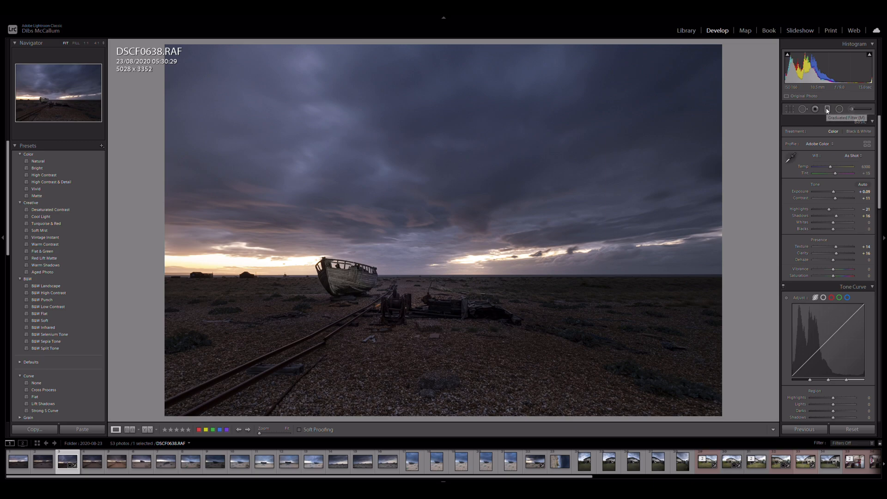
left_click_drag(425, 256, 425, 43)
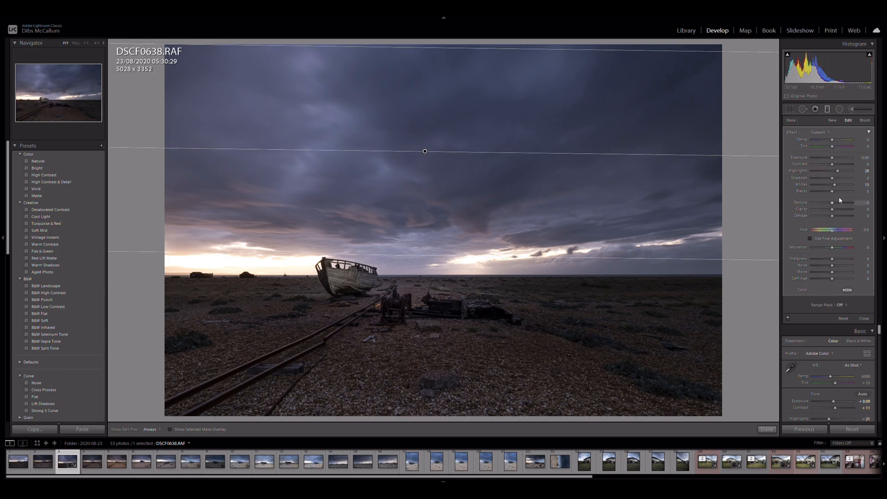
left_click_drag(832, 209, 833, 210)
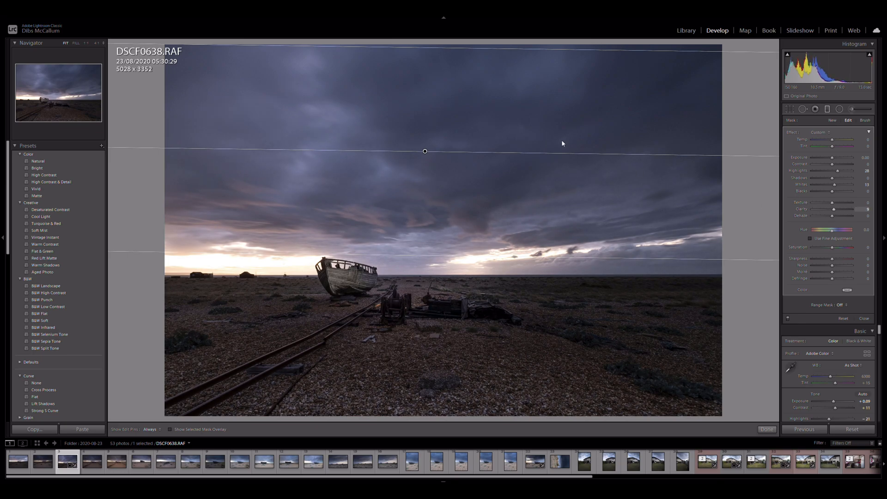
left_click_drag(578, 153, 370, 148)
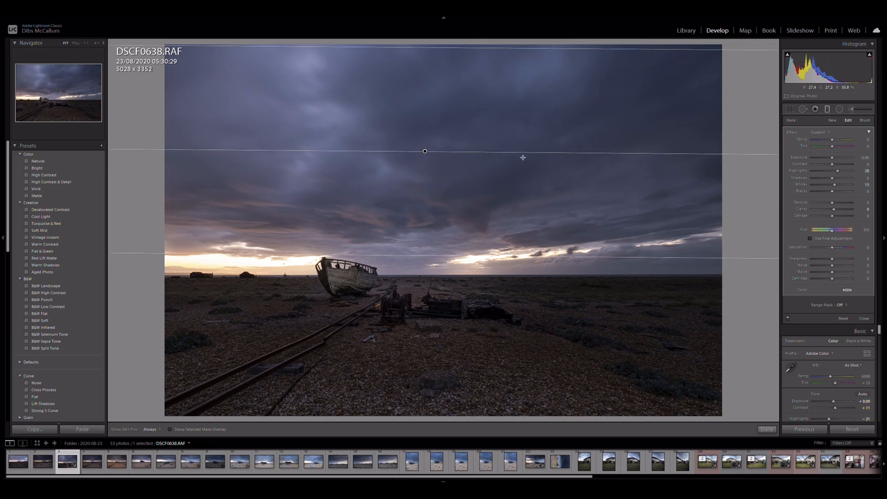
Step: Set the sky graduated filter's Contrast to 21 and Clarity to 44, and move the filter down to just above the horizon
left_click_drag(832, 164, 837, 165)
left_click_drag(837, 211, 841, 210)
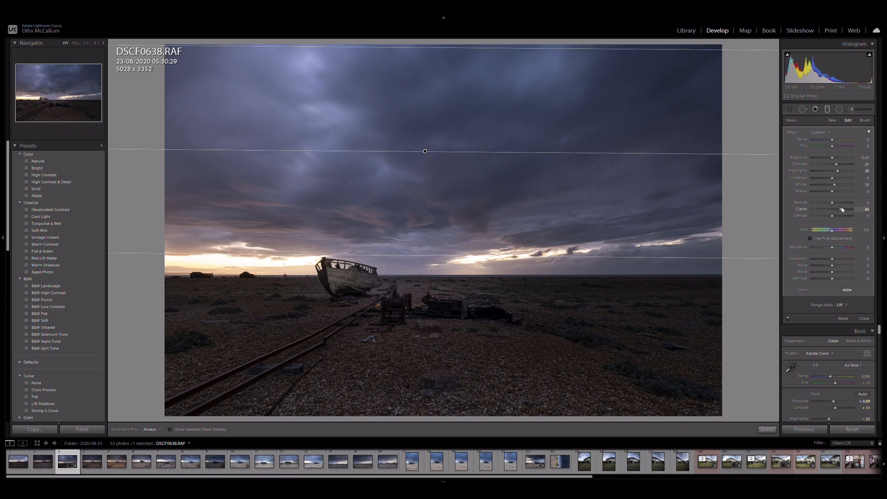
left_click_drag(425, 151, 410, 243)
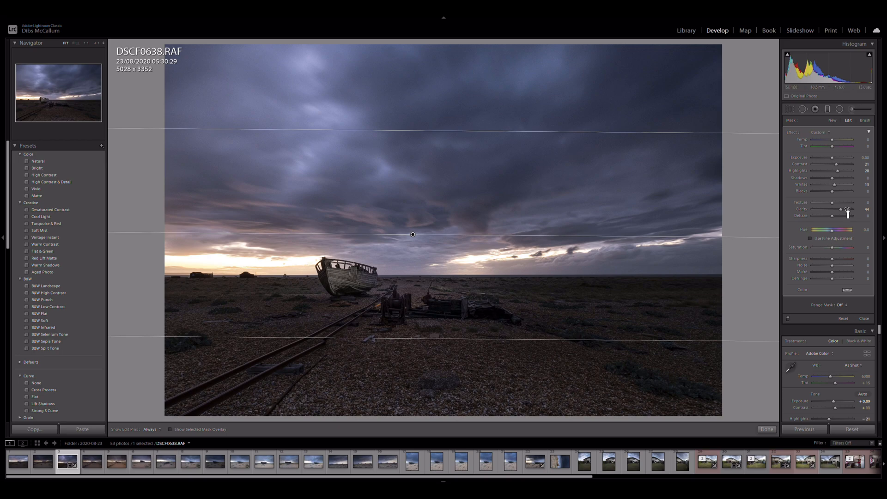
Step: Refine the sky graduated filter with Clarity 39, Contrast 30, Blacks -16 and higher Whites, and finish the filter
left_click_drag(840, 210, 840, 210)
left_click_drag(837, 165, 830, 193)
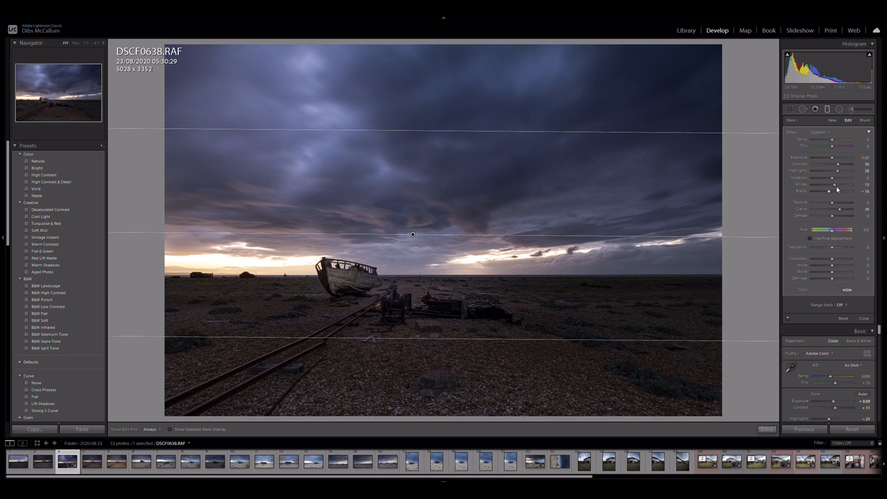
left_click_drag(834, 187, 838, 186)
left_click(769, 429)
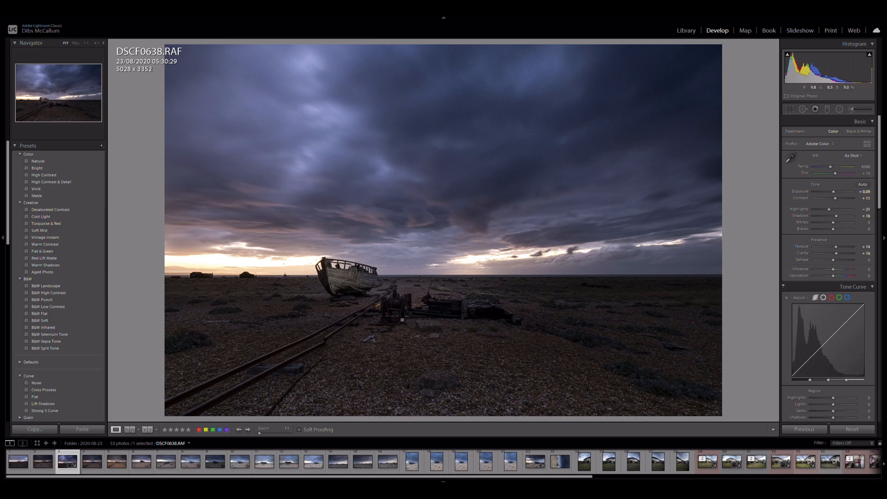
Step: Clone out the bright spot on the winch with the Spot Removal tool at 2:1 zoom
left_click(406, 311)
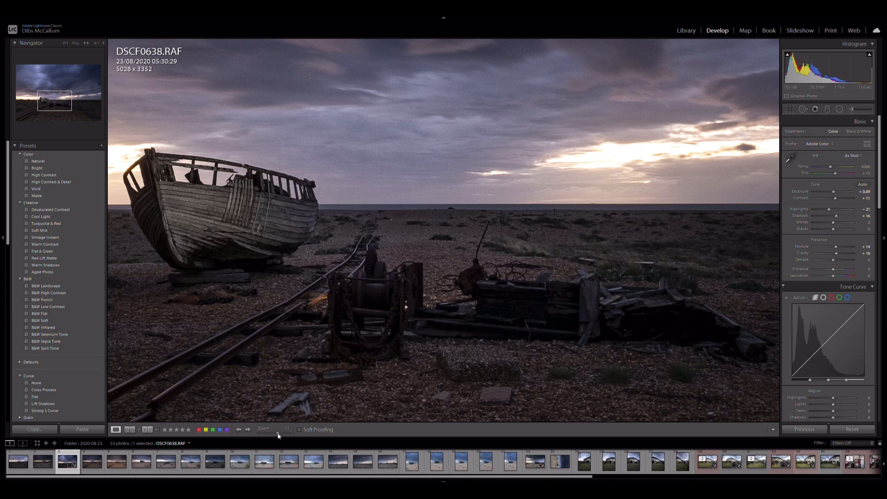
left_click_drag(277, 436, 279, 435)
left_click_drag(391, 332, 482, 151)
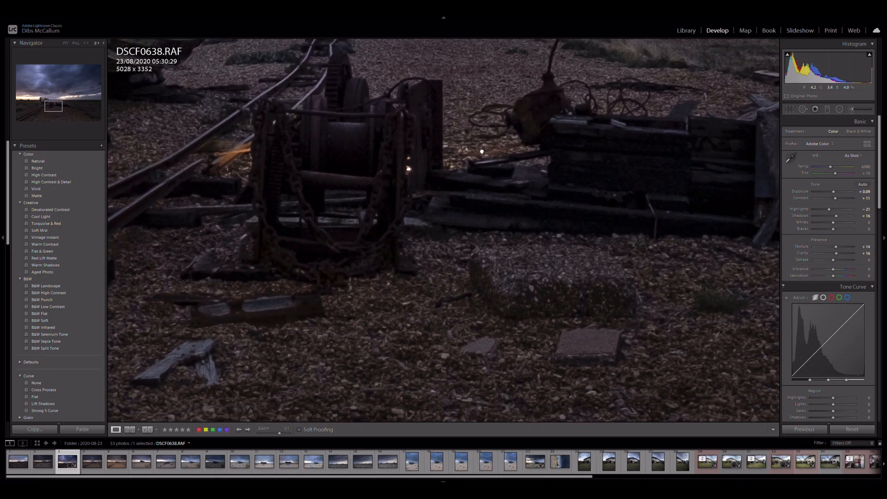
left_click(802, 109)
scroll(408, 169, "down", 10)
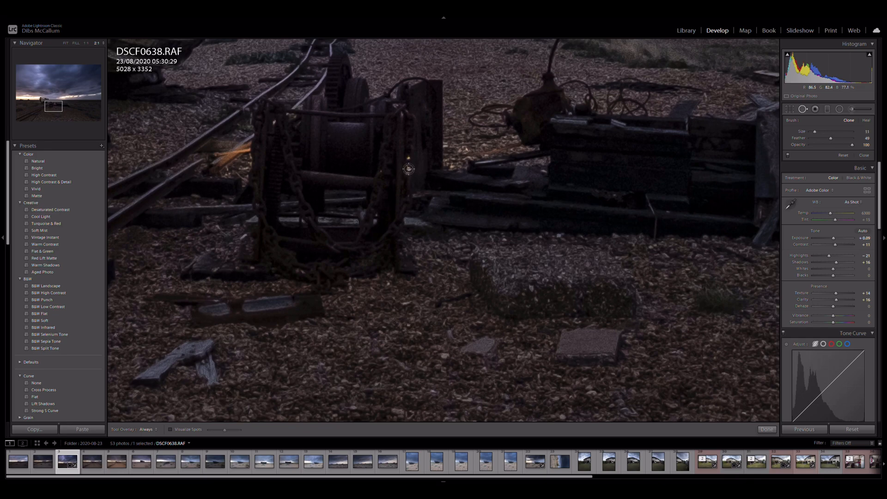
left_click(409, 169)
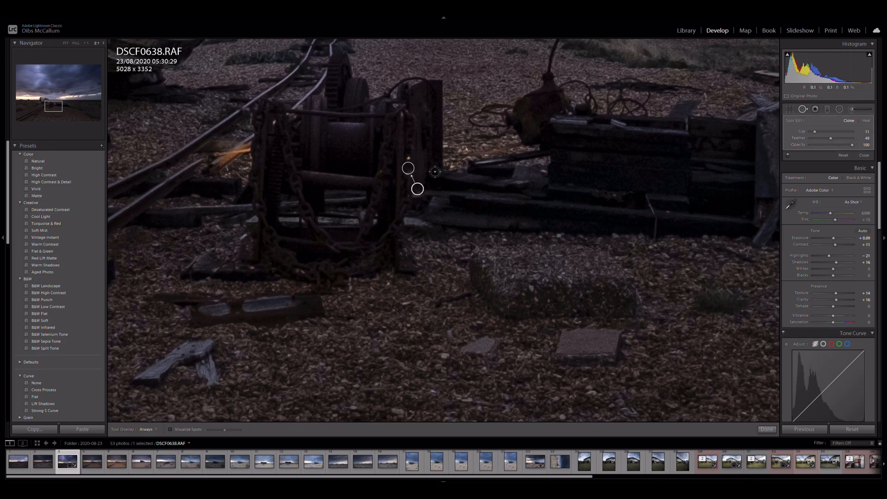
Step: Clone out two more small bright spots on the winch's upright and finish the spot removal
left_click(407, 157)
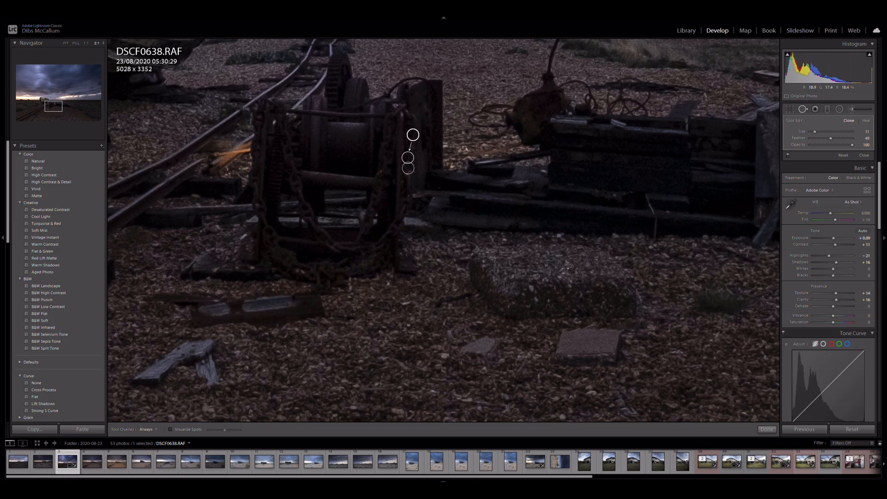
left_click(766, 429)
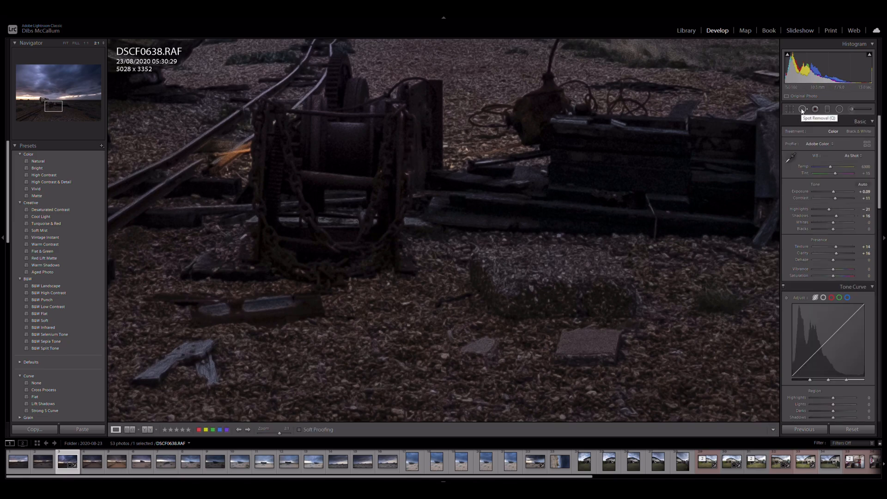
left_click(803, 109)
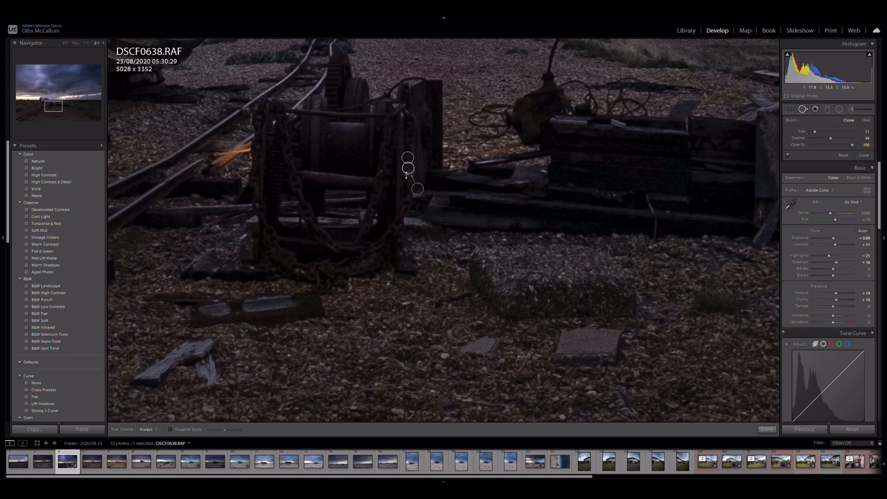
left_click(406, 176)
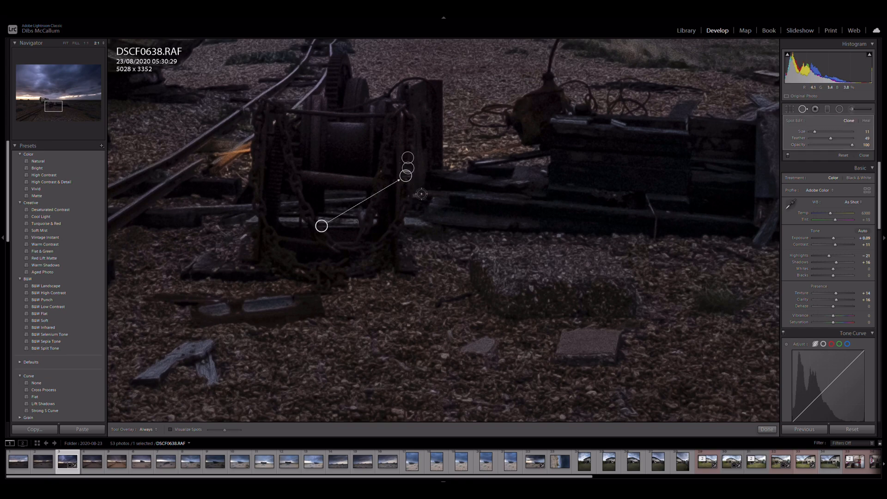
left_click(766, 429)
left_click(353, 201)
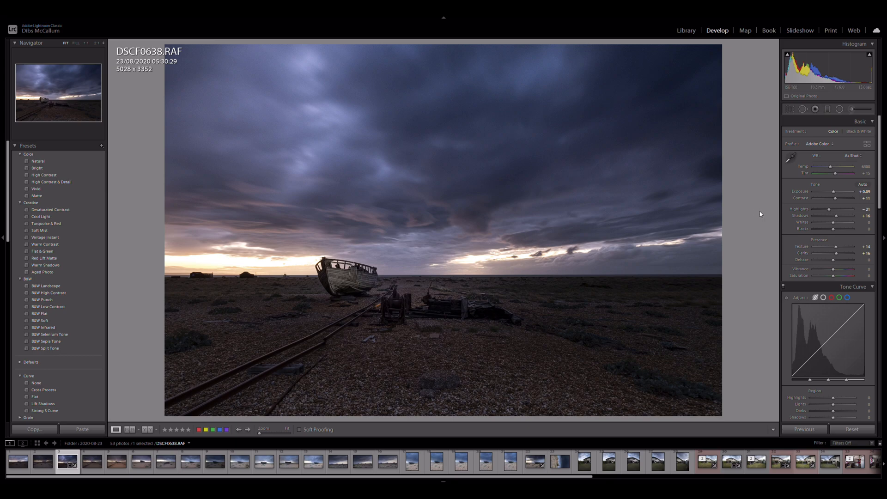
Step: Reselect the existing sky graduated filter, fine-tune its Highlights slightly upward, and finish the filter
left_click(827, 109)
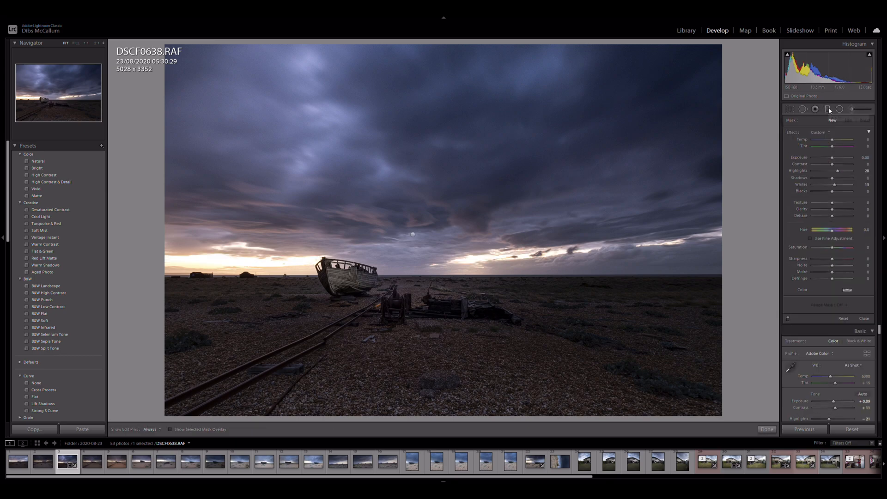
left_click(412, 235)
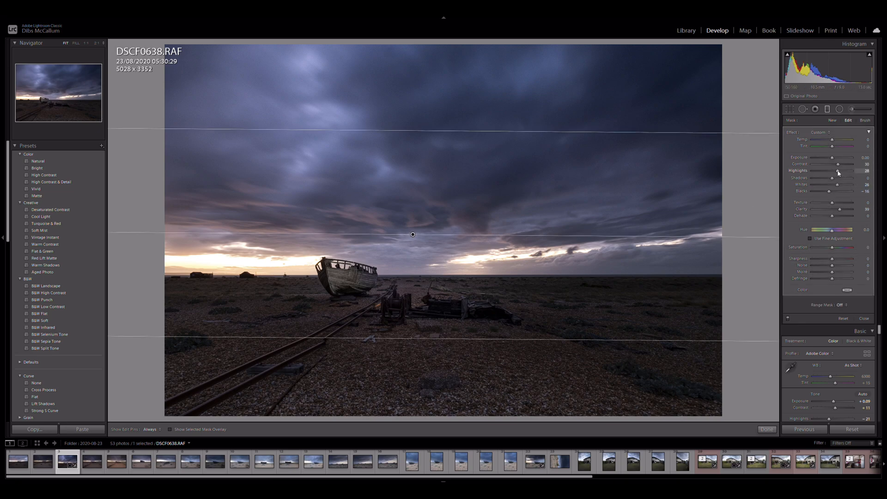
mouse_move(835, 170)
left_mouse_down()
mouse_move(802, 171)
mouse_move(841, 173)
left_mouse_up()
left_click(766, 430)
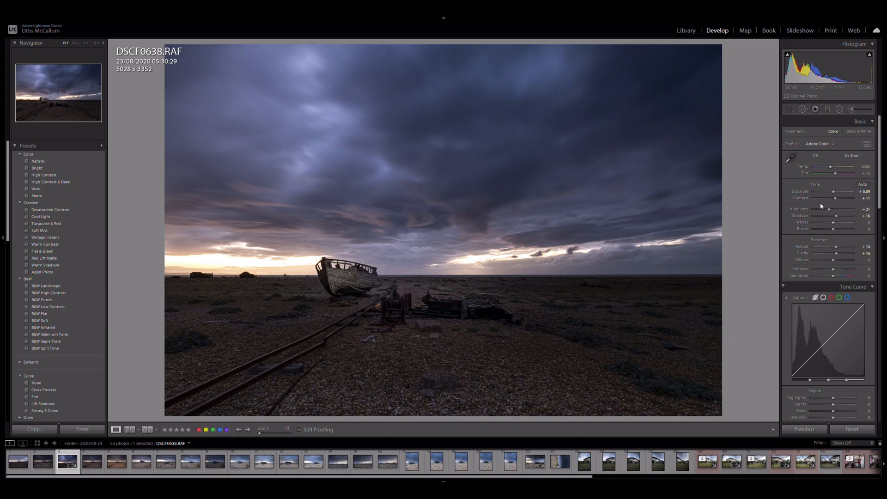
Step: Try to tone down the bright horizon sky beside the boat with an auto-masked adjustment brush at Highlights -47 and size 10
left_click(850, 109)
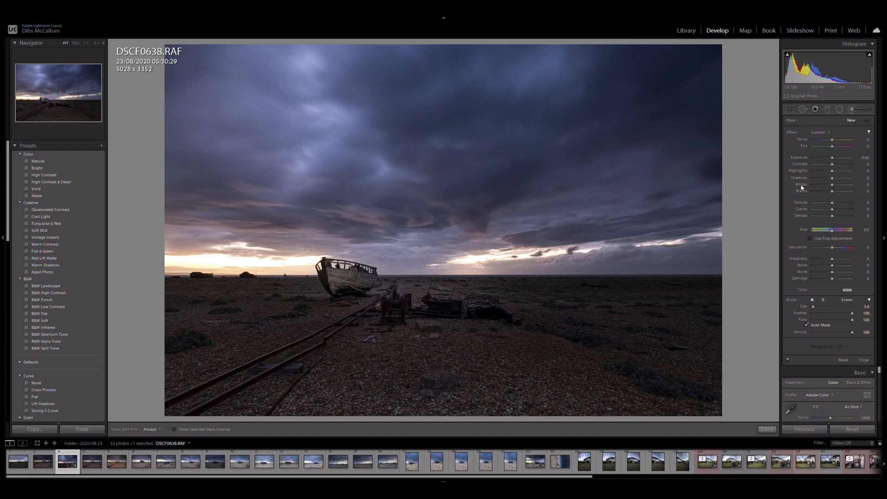
left_click_drag(832, 170, 822, 172)
scroll(258, 250, "up", 1)
left_click_drag(633, 270, 654, 271)
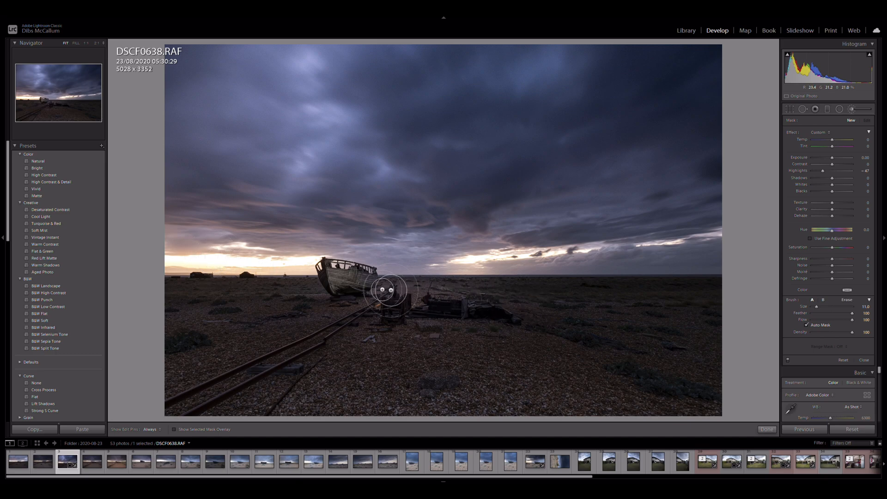
scroll(265, 247, "up", 4)
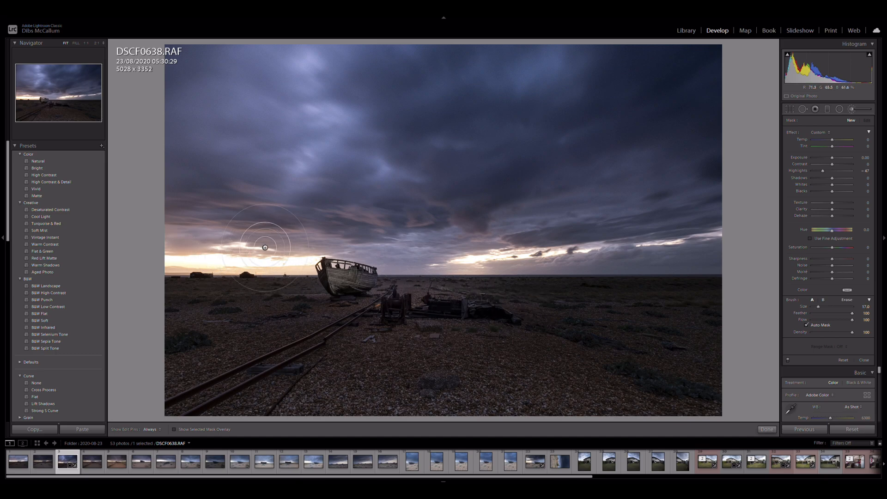
scroll(265, 248, "down", 4)
left_click_drag(179, 258, 260, 266)
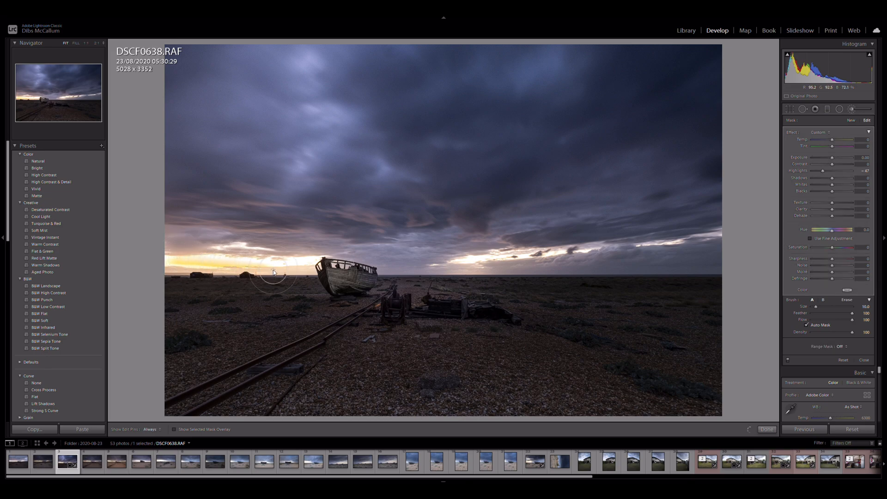
key("ctrl+z")
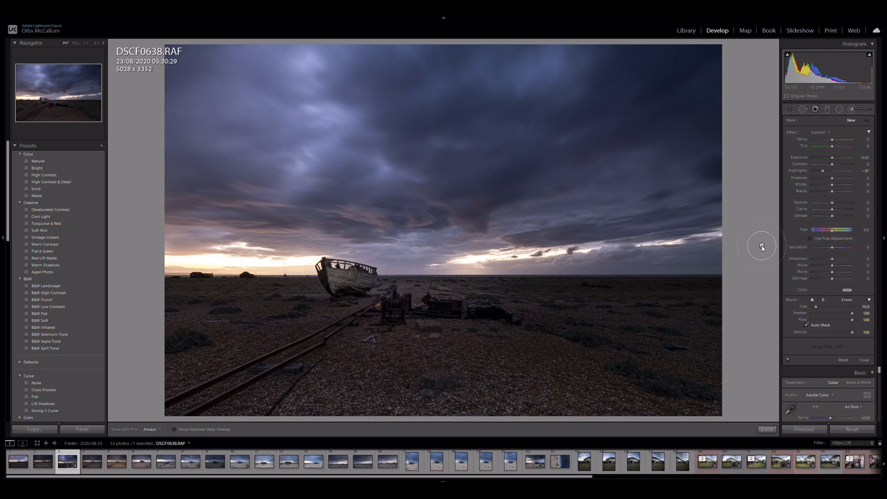
Step: Try a gentler brush adjustment with Highlights -14 over the bright horizon sky beside the boat, and undo it
left_click_drag(824, 172, 827, 172)
key("h")
left_click(272, 265)
key("ctrl+z")
left_click_drag(174, 258, 287, 263)
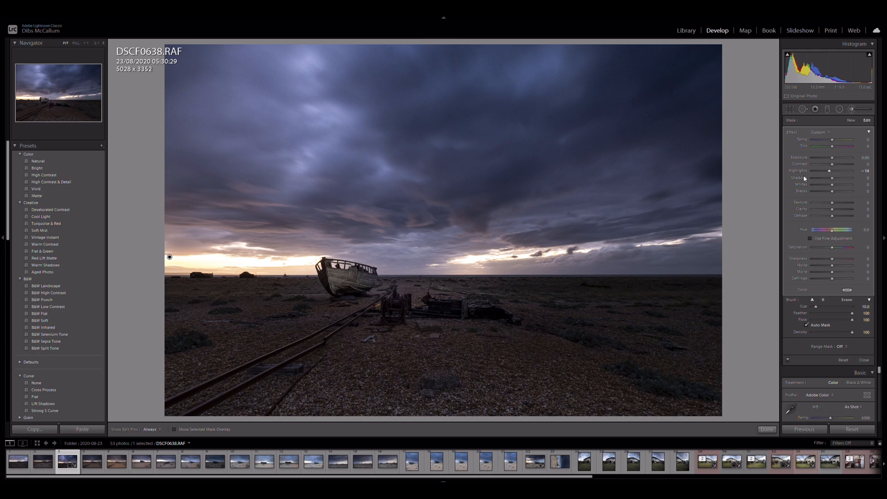
key("ctrl+z")
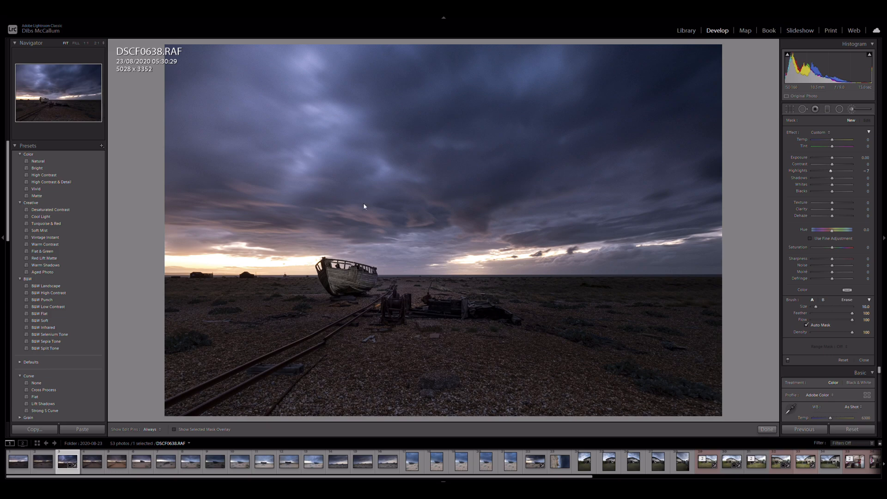
Step: Brush Highlights -7 over the bright strip of horizon sky between the photo's edge and the boat, and finish the brush
mouse_move(170, 263)
left_mouse_down()
mouse_move(300, 264)
mouse_move(292, 259)
left_mouse_up()
left_click_drag(200, 255, 175, 253)
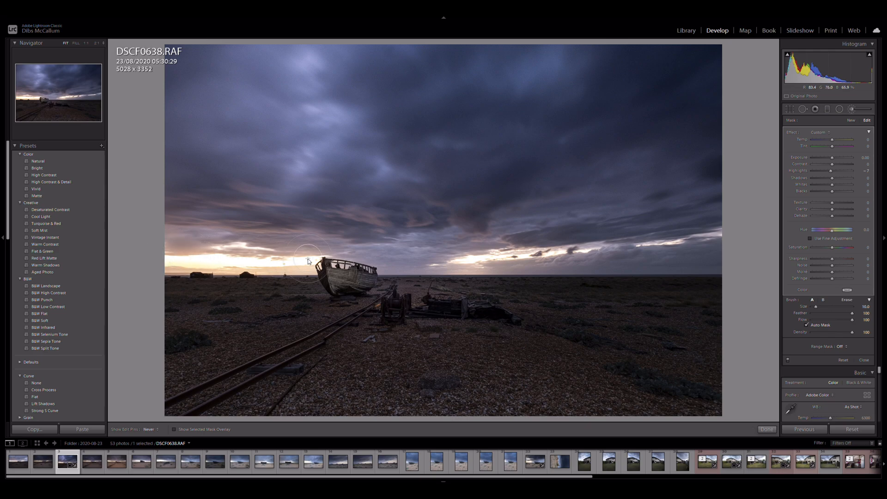
key("h")
left_click(766, 429)
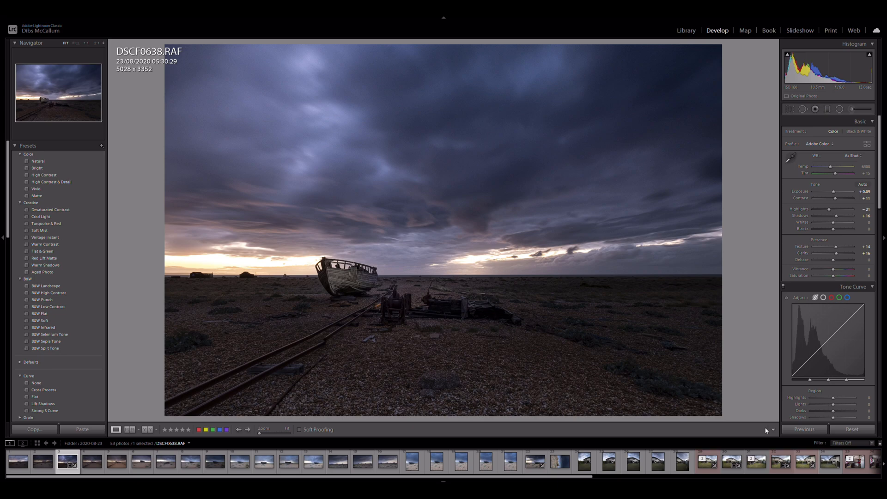
Step: Add a new adjustment brush with Highlights 32 over the bright cloud streak above the boat, and undo the last brush changes
key("k")
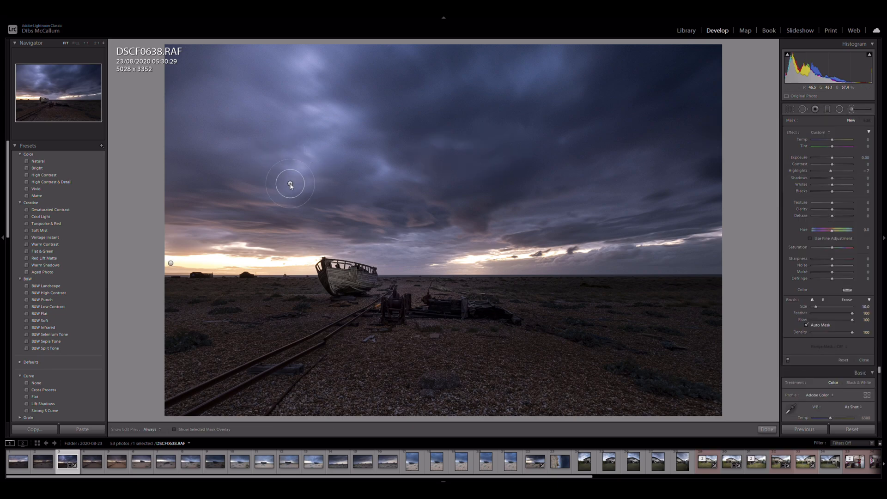
mouse_move(831, 171)
left_mouse_down()
mouse_move(846, 169)
mouse_move(838, 171)
left_mouse_up()
mouse_move(298, 56)
left_mouse_down()
mouse_move(330, 122)
mouse_move(341, 103)
mouse_move(323, 152)
left_mouse_up()
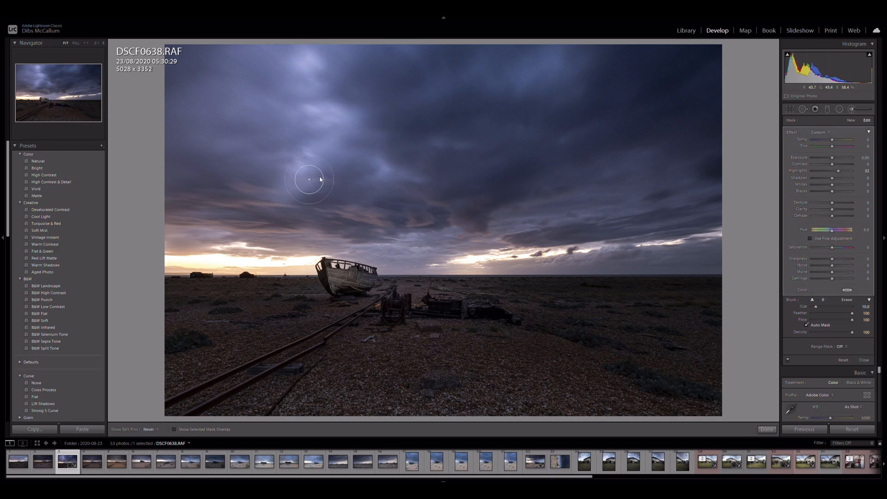
key("h")
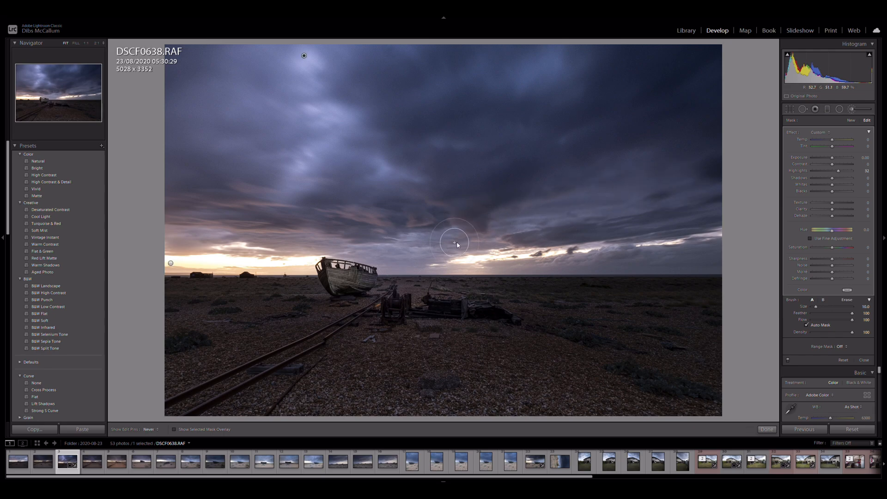
key("ctrl+z")
key("ctrl+z")
Step: Set the brush Density to 47, enlarge the brush, paint across the shingle foreground with Highlights 32, and finish the brush
left_click_drag(847, 331, 831, 332)
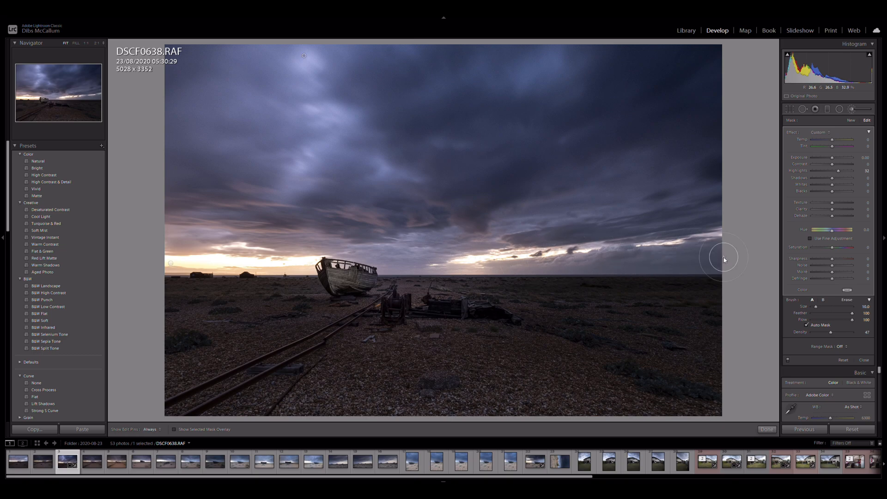
scroll(363, 360, "up", 5)
key("h")
scroll(455, 396, "up", 2)
mouse_move(300, 354)
left_mouse_down()
mouse_move(244, 381)
mouse_move(372, 336)
mouse_move(758, 388)
left_mouse_up()
left_click(767, 429)
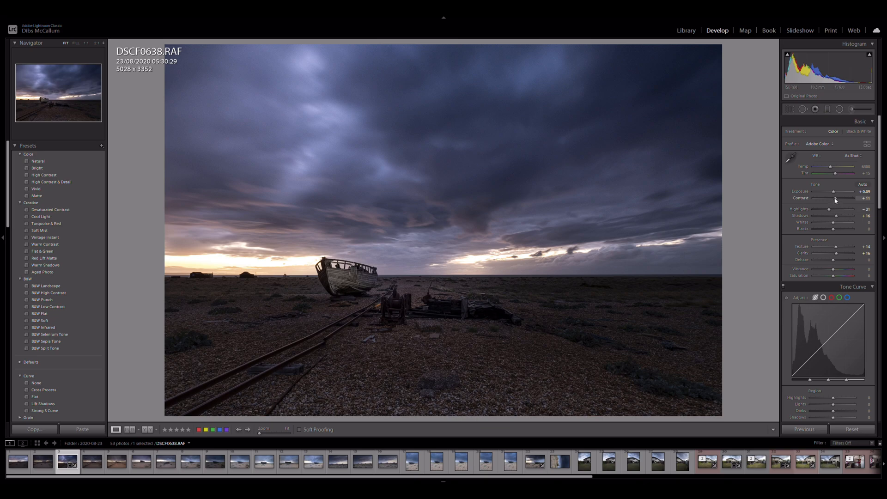
Step: Darken the photo's edges with a Highlight Priority post-crop vignette of Amount -12
left_click_drag(835, 199, 834, 200)
scroll(825, 336, "down", 10)
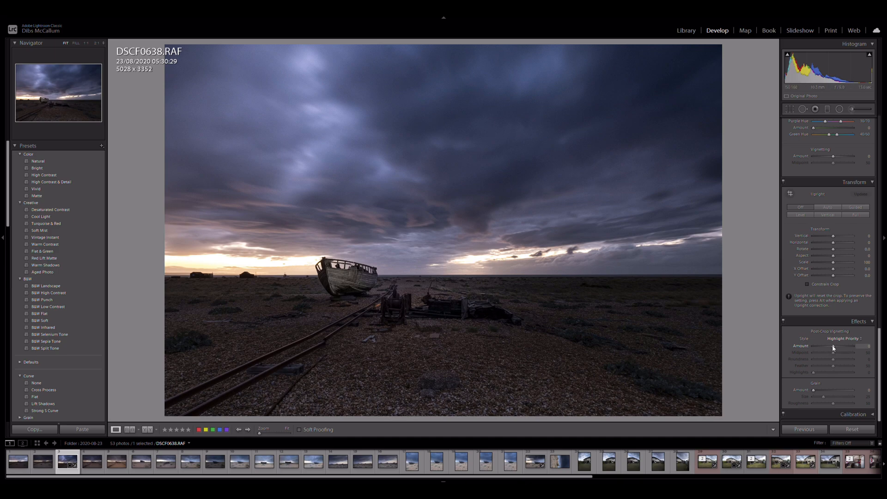
left_click_drag(833, 346, 830, 347)
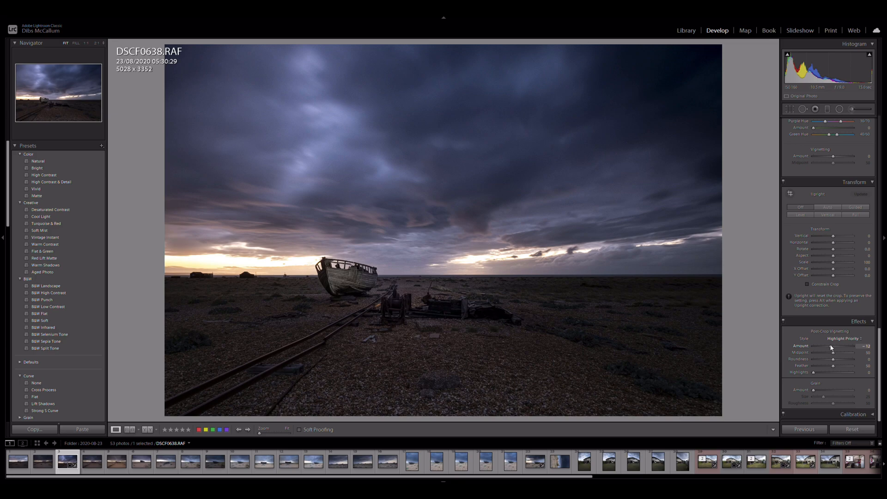
Step: Set the overall Exposure to +0.18 and inspect the boat at 2:1 zoom
scroll(833, 300, "up", 10)
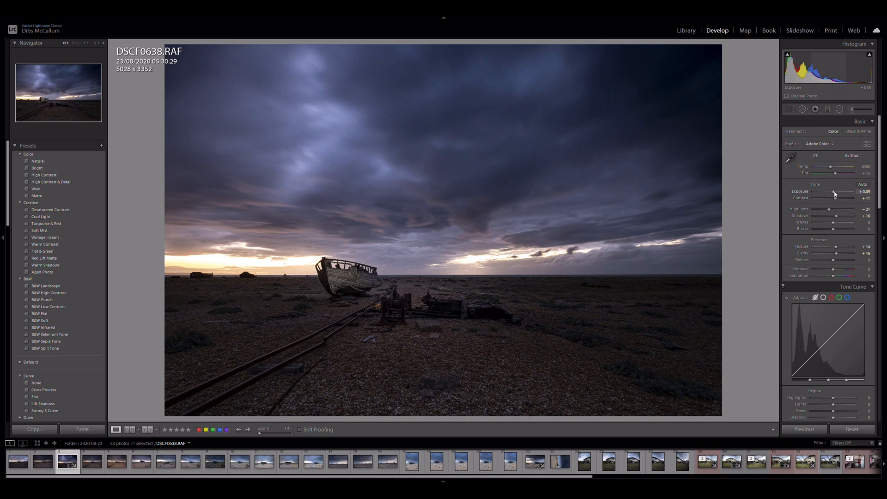
left_click_drag(834, 194, 835, 194)
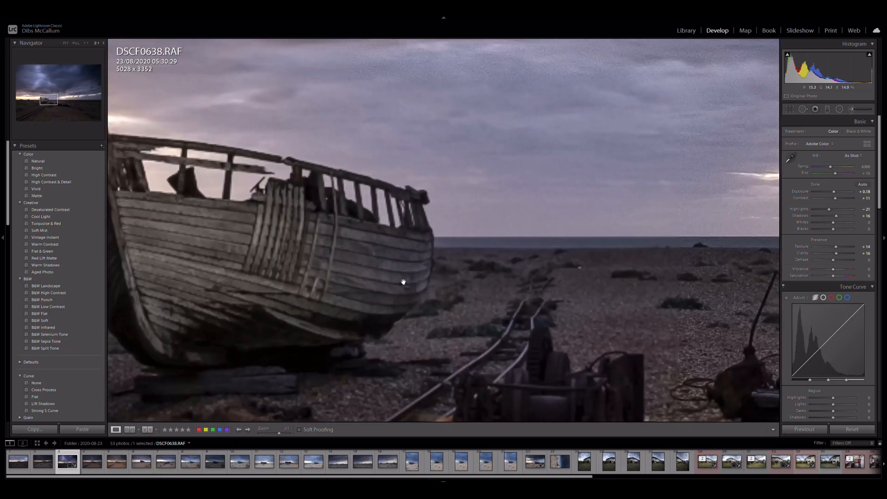
left_click(376, 282)
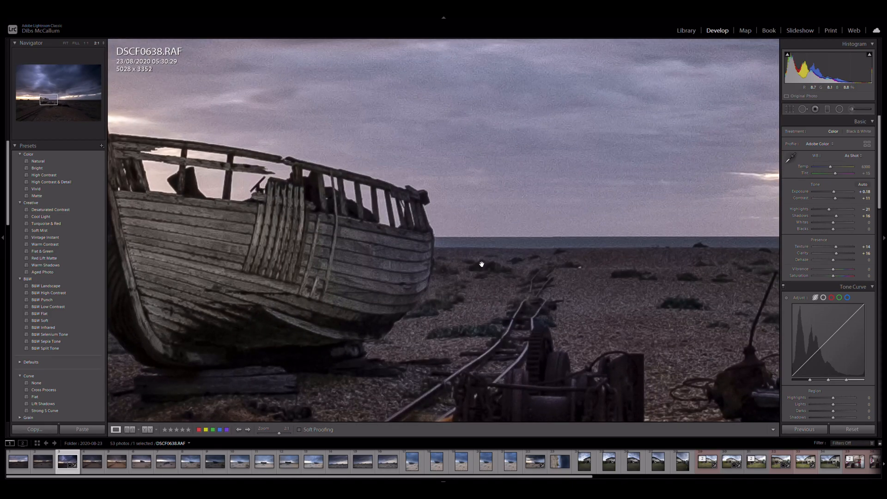
left_click(481, 264)
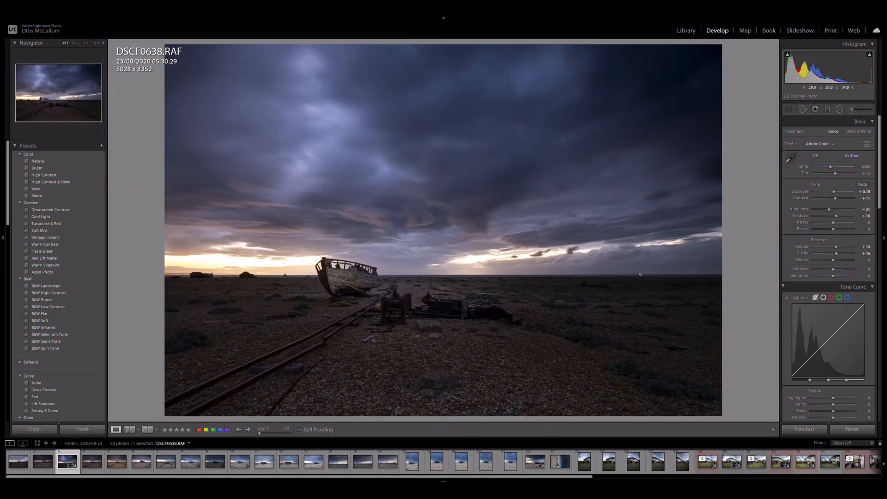